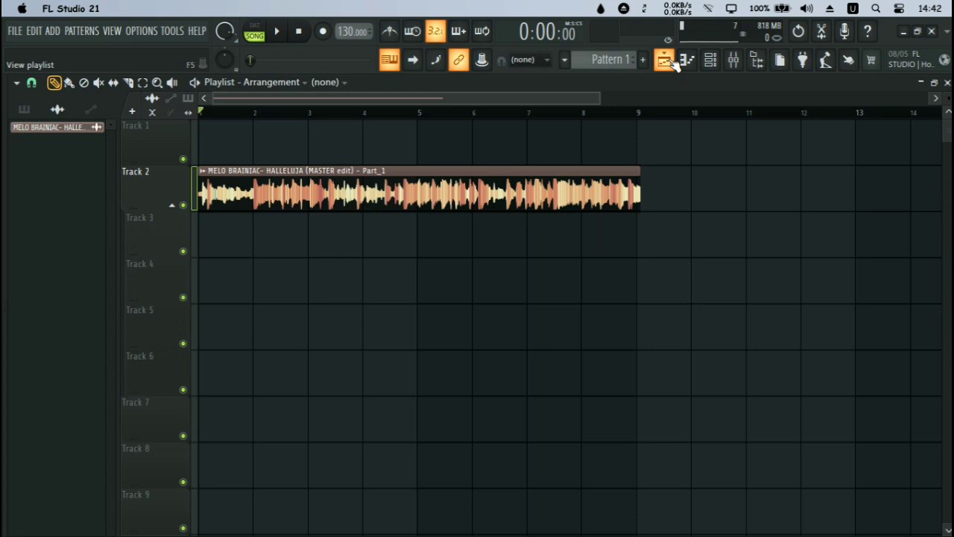
Step: Try moving and trimming the song clip on Track 2, undoing the trim to bar 2
left_click_drag(600, 97, 618, 96)
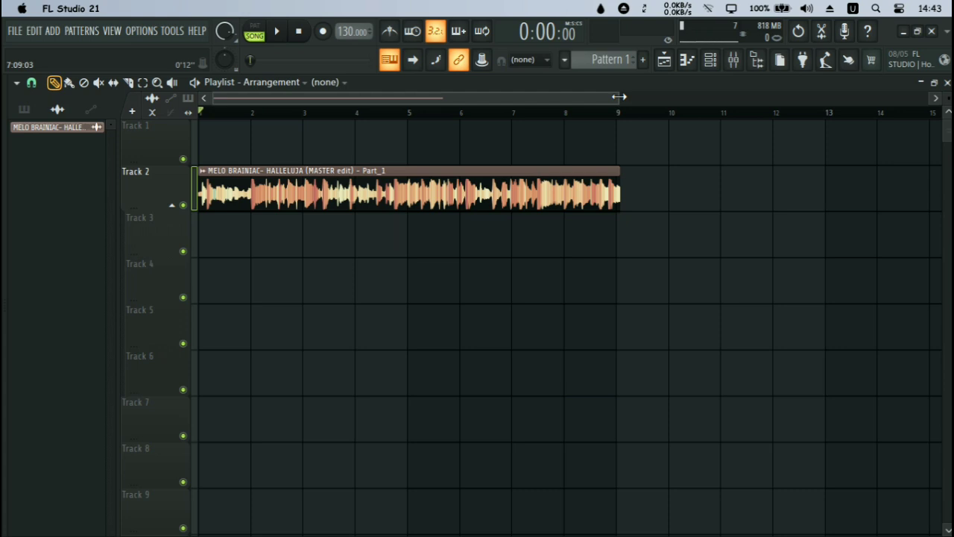
left_click_drag(618, 97, 630, 97)
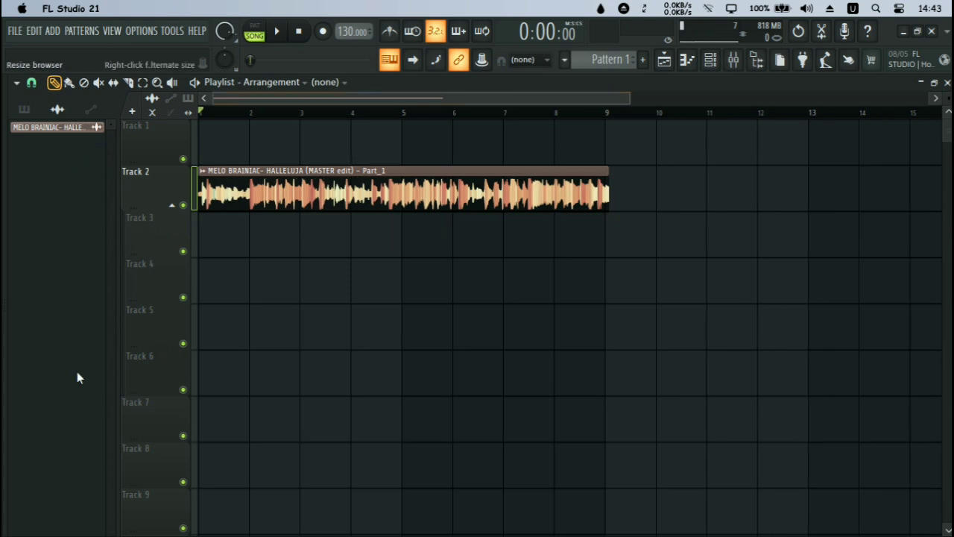
left_click(314, 178)
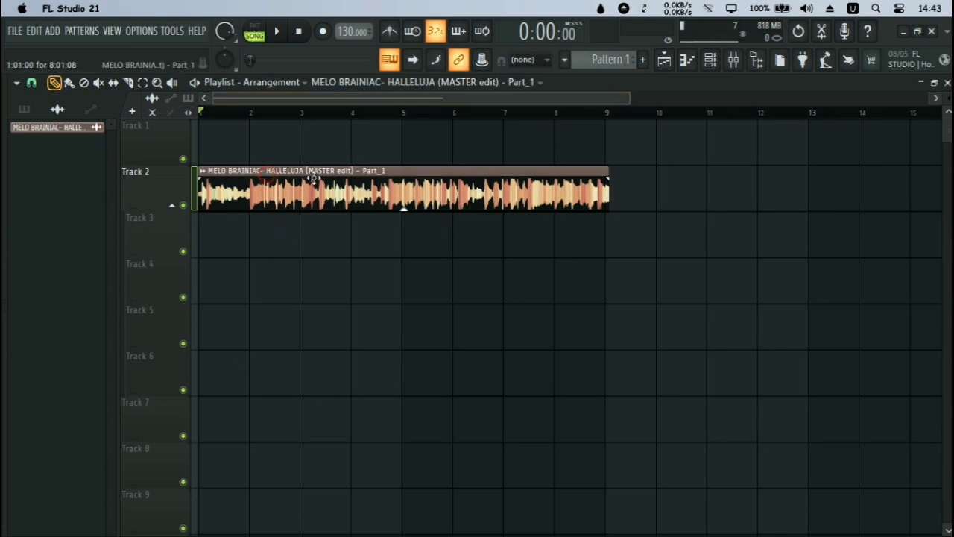
mouse_move(314, 177)
left_mouse_down()
mouse_move(520, 178)
mouse_move(313, 177)
left_mouse_up()
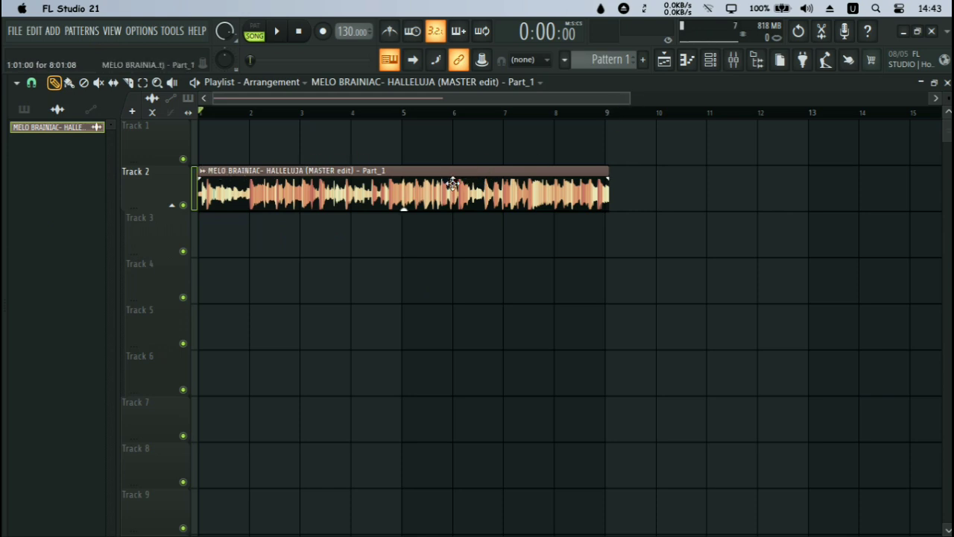
left_click(404, 187)
key("super+z")
mouse_move(396, 178)
left_mouse_down()
mouse_move(700, 177)
mouse_move(396, 178)
left_mouse_up()
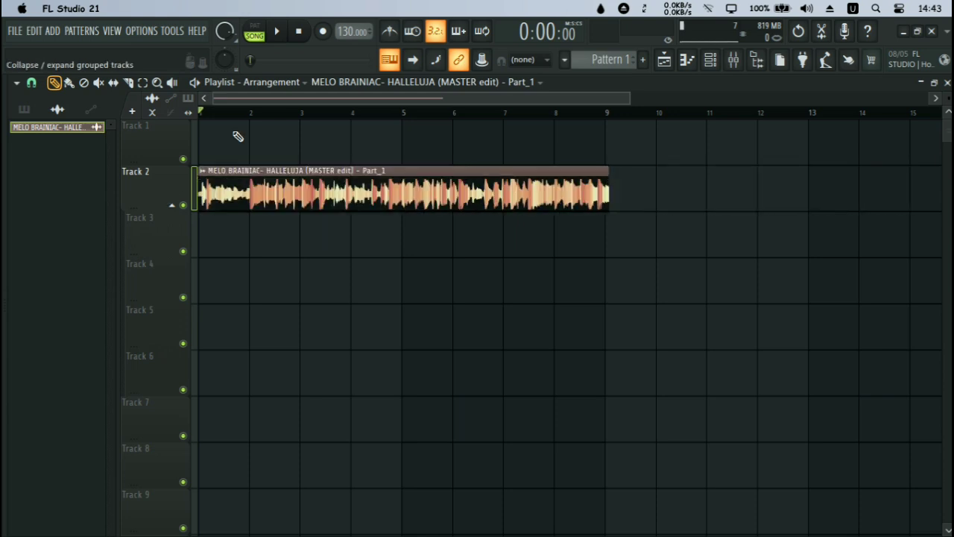
Step: Play the song from the start, pause, and move the song position back toward the start
left_click(277, 37)
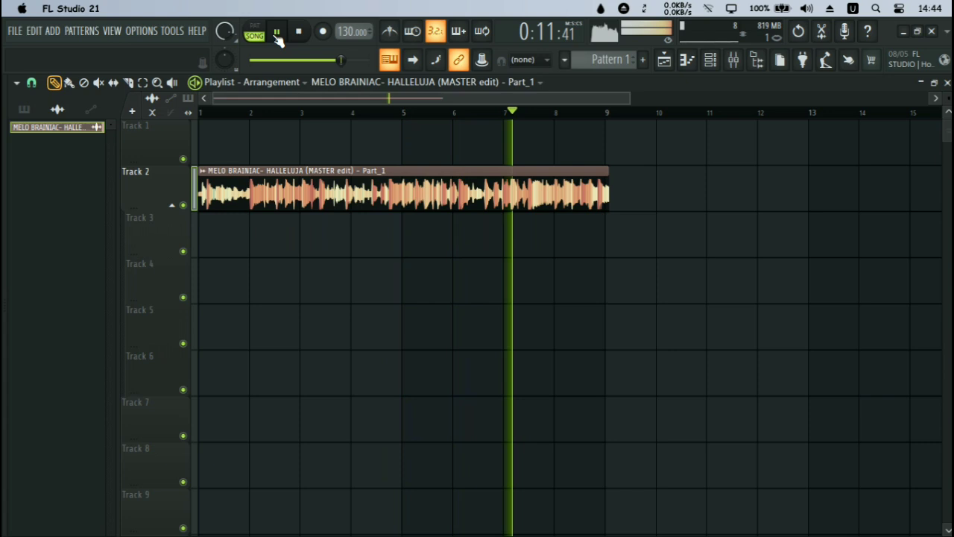
left_click(277, 32)
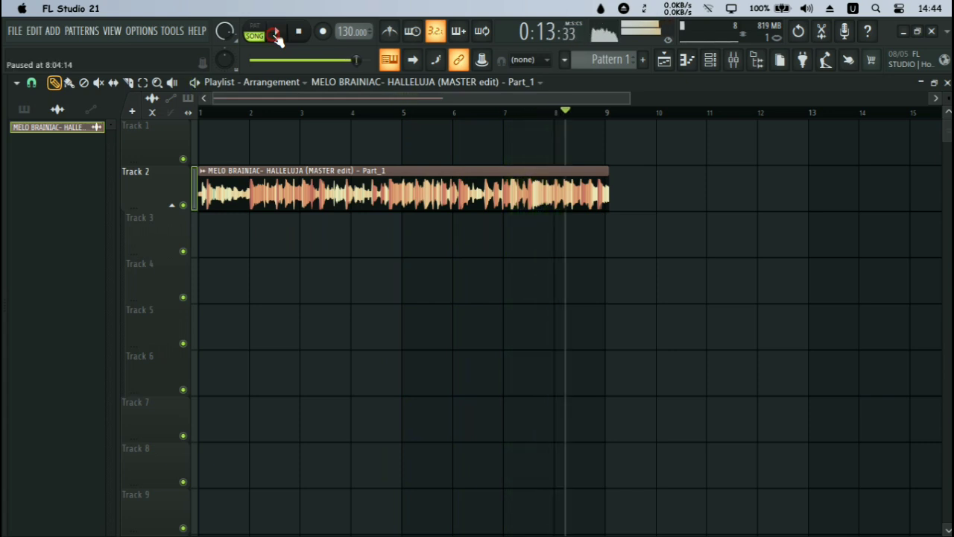
left_click_drag(353, 60, 250, 60)
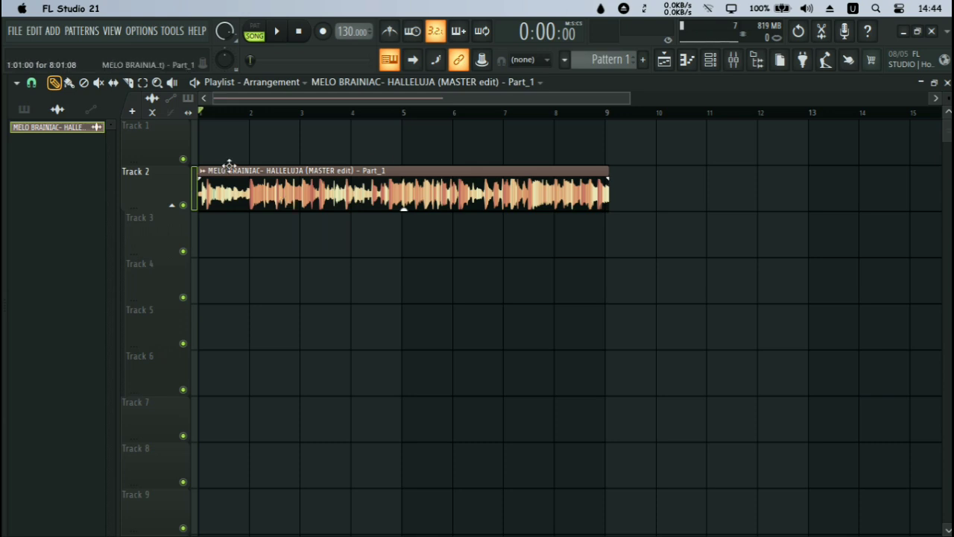
Step: Return the song clip to bar 1 and open Extract stems from sample for it
left_click_drag(321, 175, 248, 170)
right_click(208, 175)
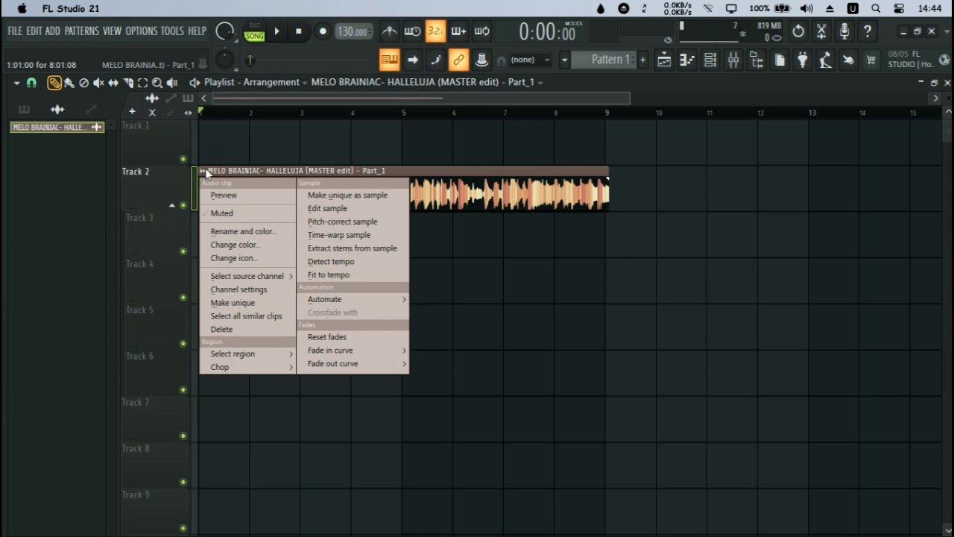
left_click(345, 247)
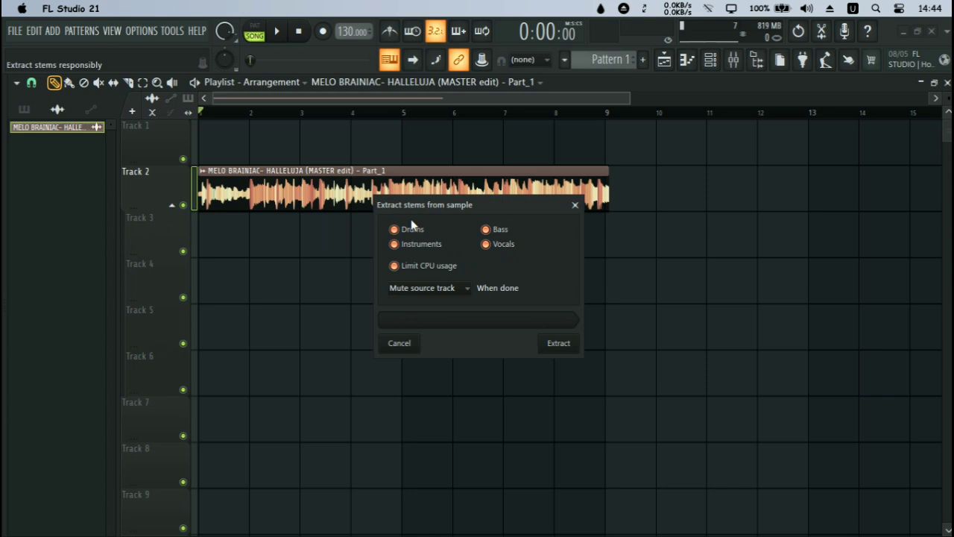
Step: Extract Drums, Bass, Instruments and Vocals with Limit CPU usage off and Mute source track kept
left_click(394, 229)
left_click(394, 244)
left_click(394, 244)
left_click(394, 230)
left_click(394, 266)
left_click(399, 268)
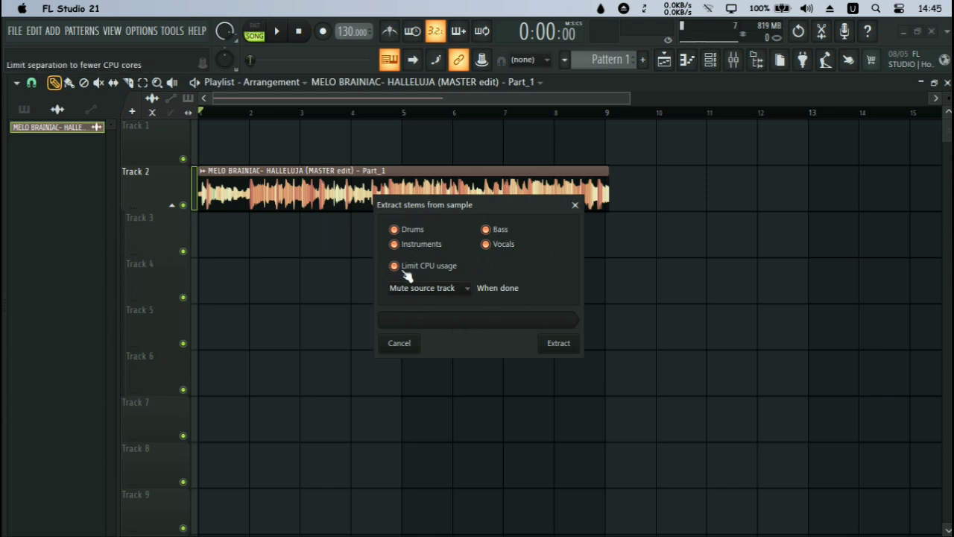
left_click(453, 289)
left_click(496, 282)
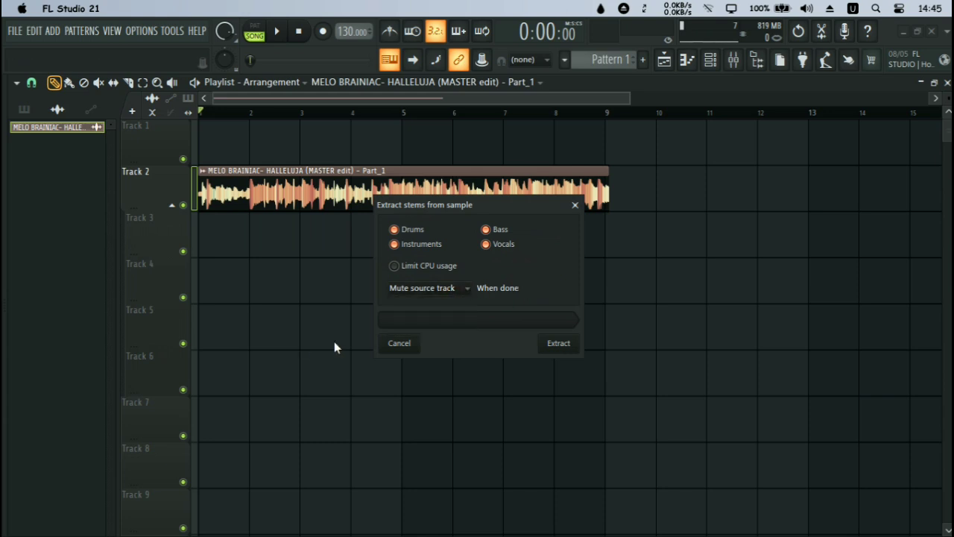
left_click(551, 346)
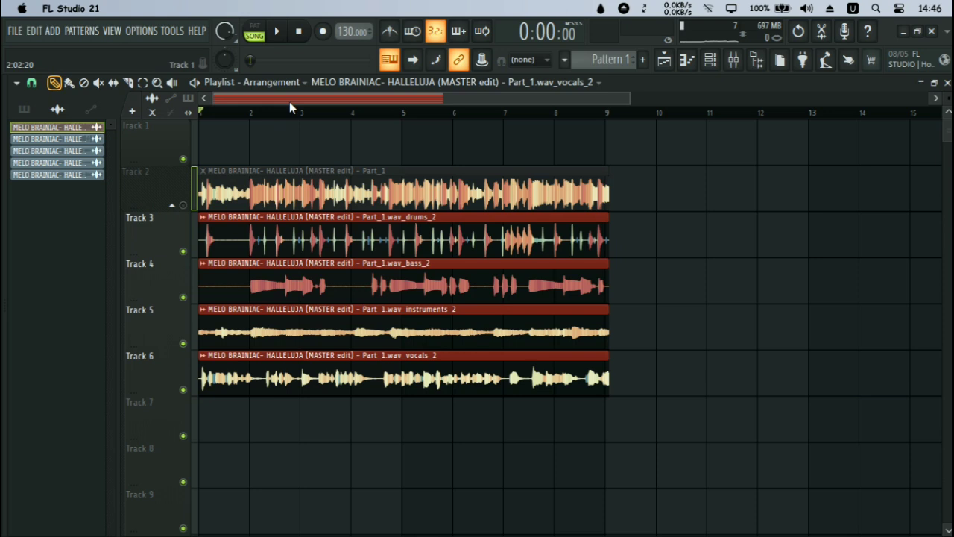
Step: Play and pause the arrangement, then delete the original song clip from Track 2
left_click(280, 34)
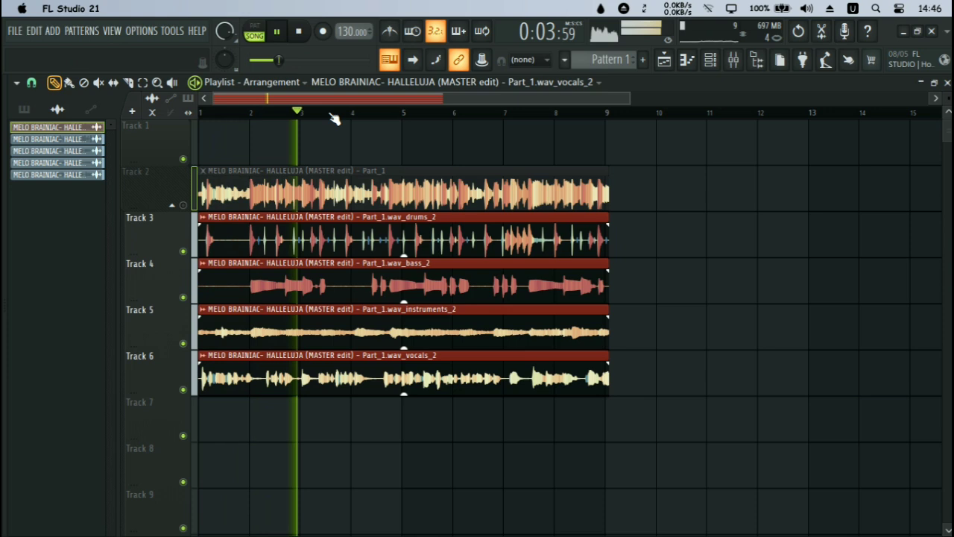
left_click(280, 34)
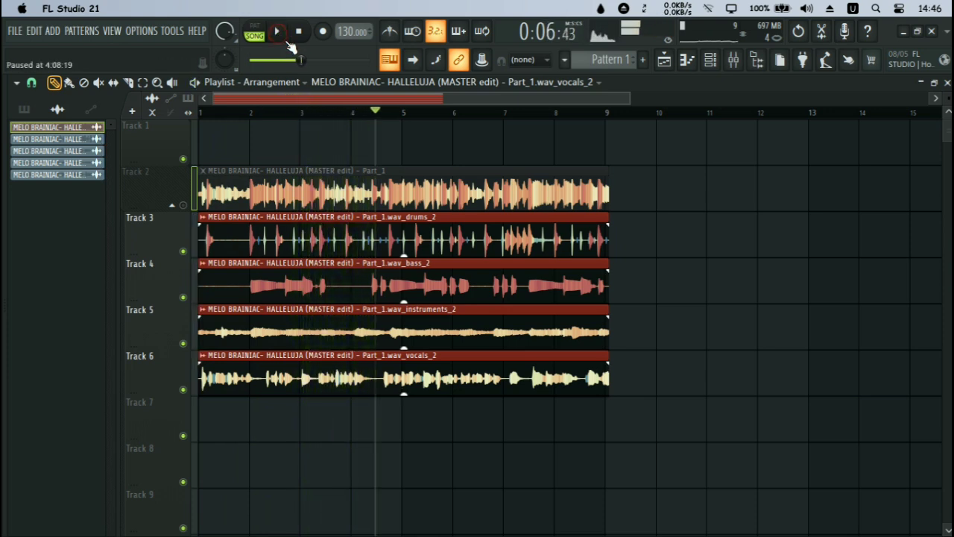
right_click(424, 176)
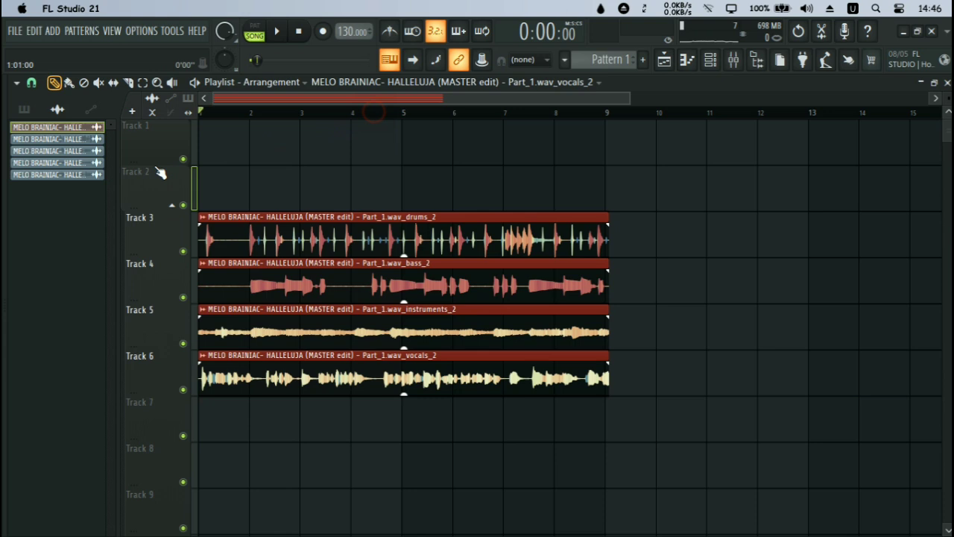
Step: Solo the drums stem on Track 3 and play it, then pause
right_click(184, 249)
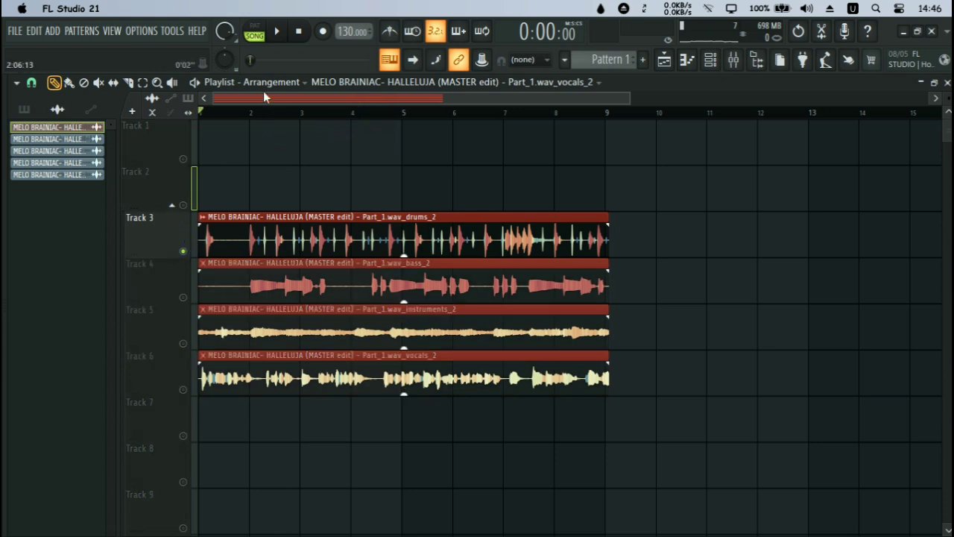
left_click(280, 33)
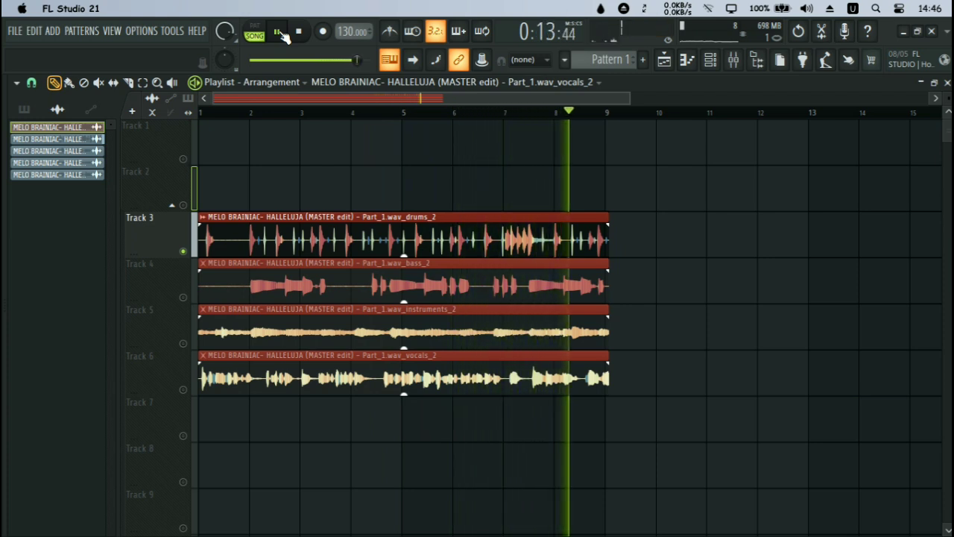
left_click(279, 33)
Step: Mute Track 3, unmute the bass on Track 4, and set the playhead to bar 2
left_click(183, 252)
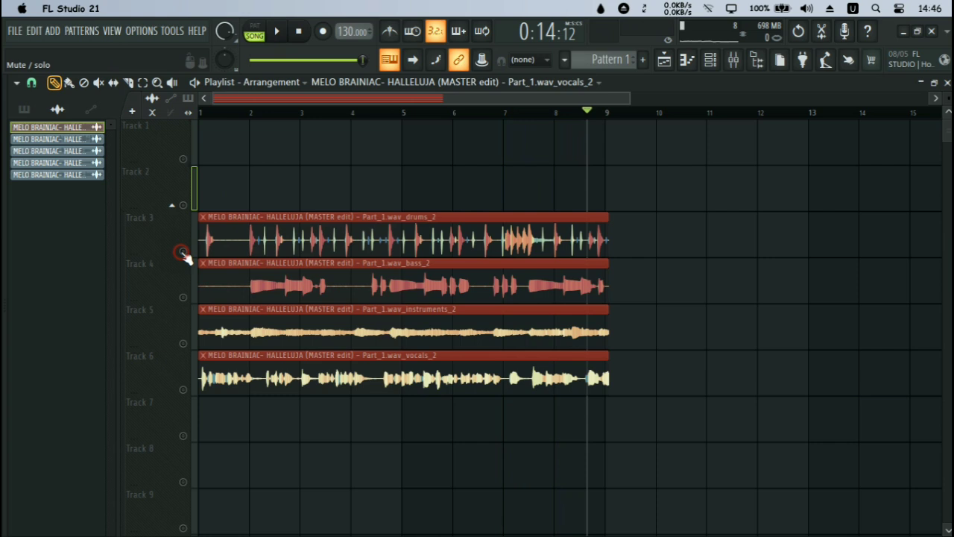
left_click(182, 297)
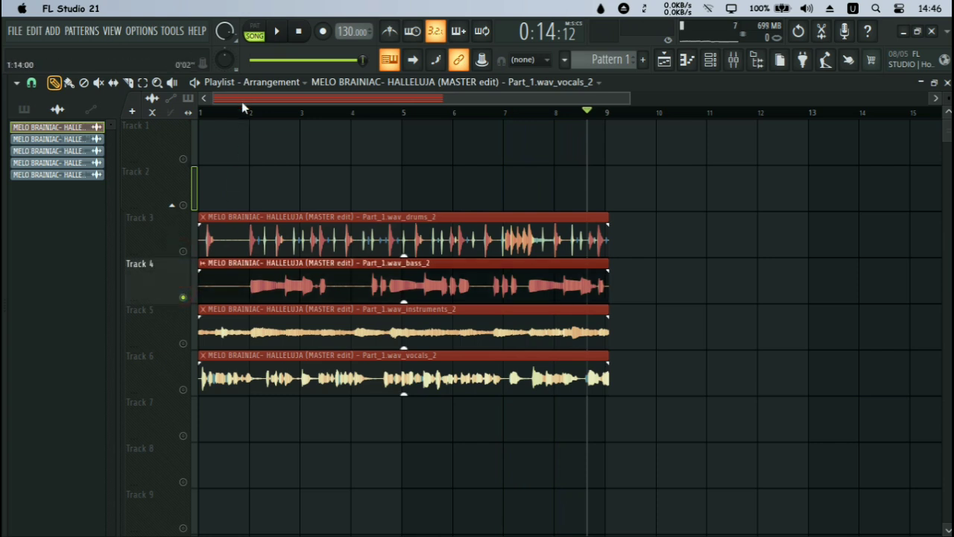
left_click(243, 112)
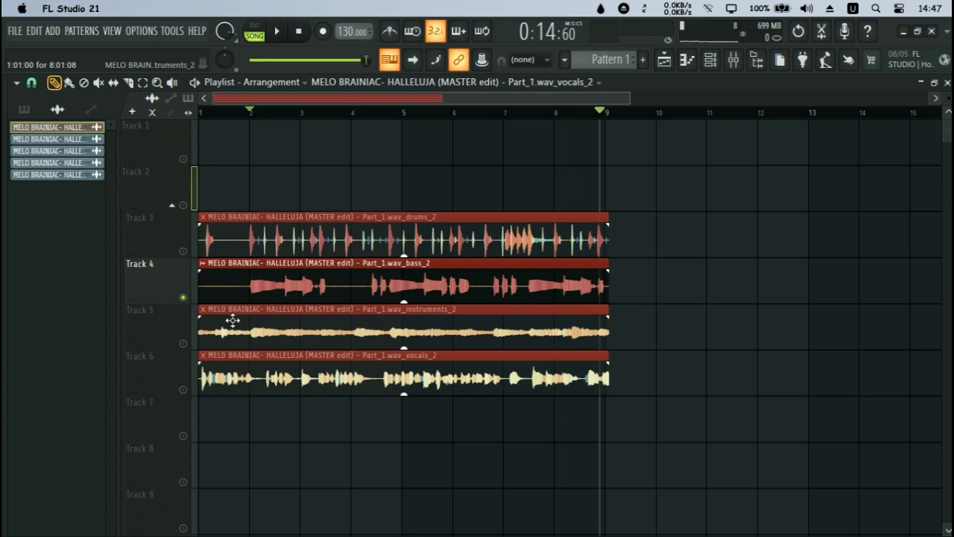
Step: Mute the bass on Track 4, unmute the instruments on Track 5, and pause after listening
left_click(183, 297)
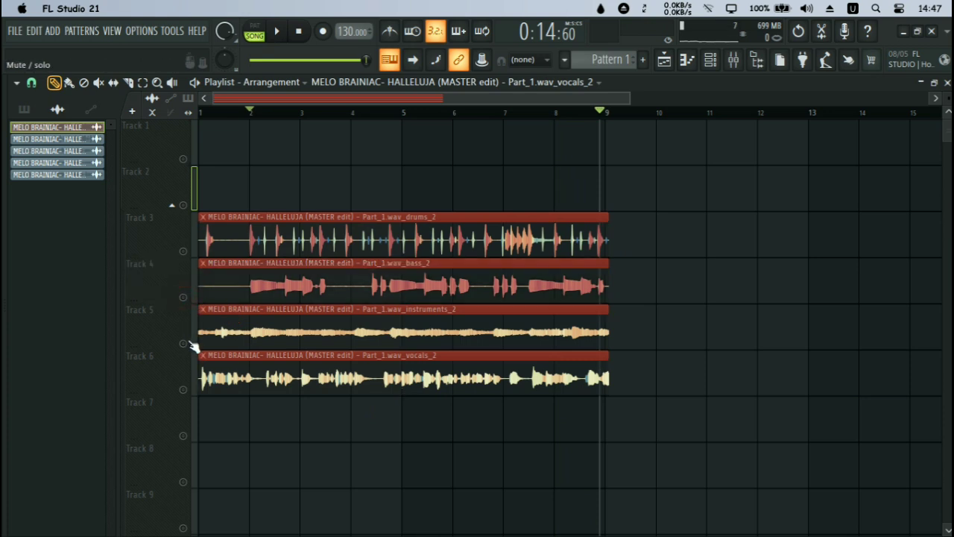
left_click(184, 344)
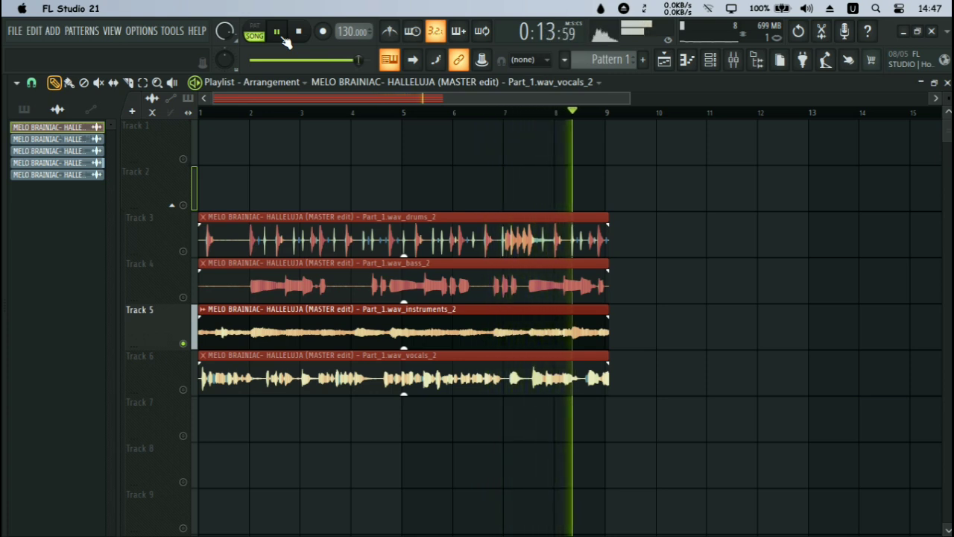
left_click(276, 33)
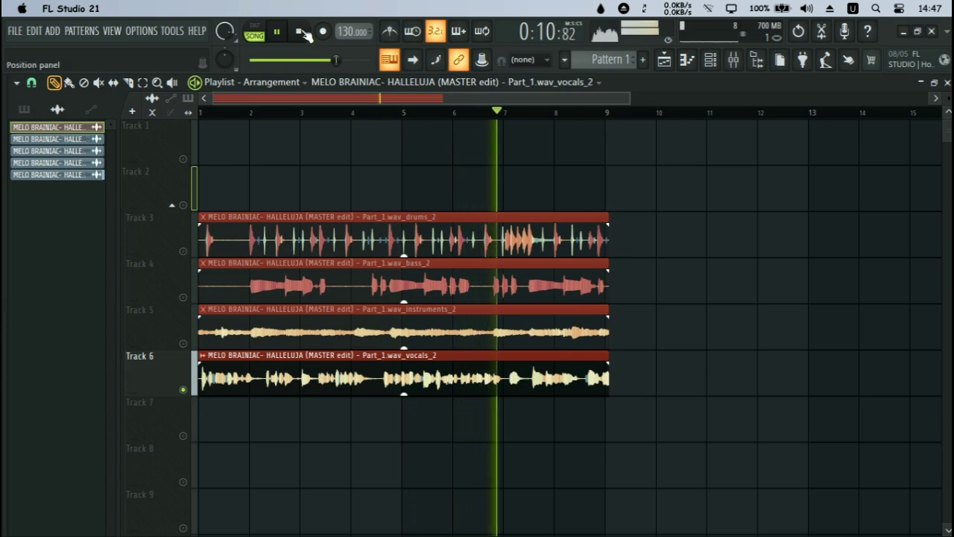
Step: Pause the vocals and unmute the instruments, drums and bass tracks (5, 3, 4)
left_click(275, 32)
left_click(183, 343)
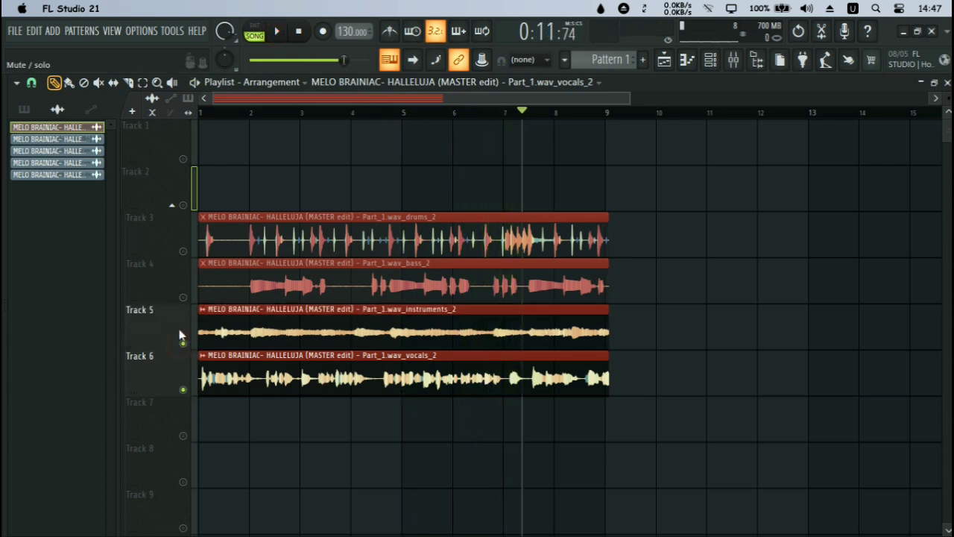
left_click(183, 251)
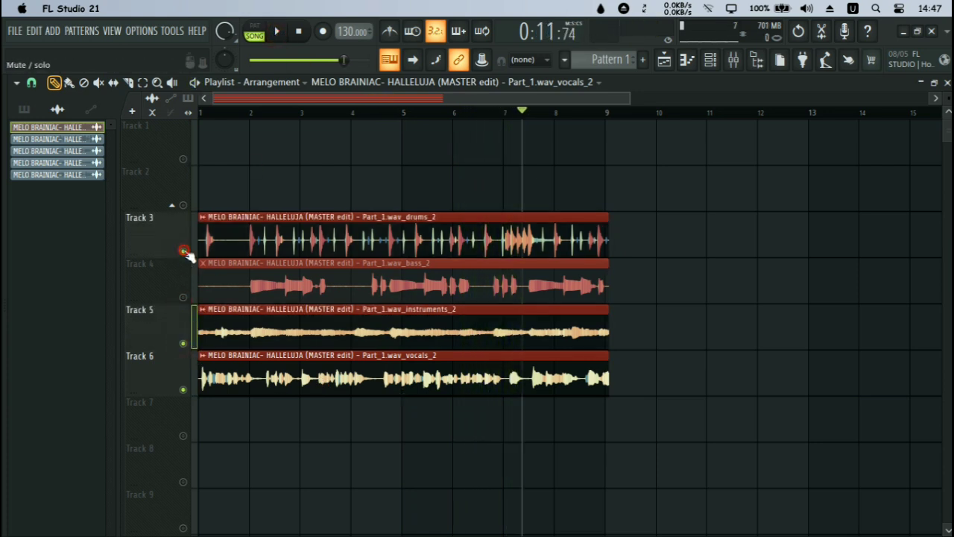
left_click(183, 297)
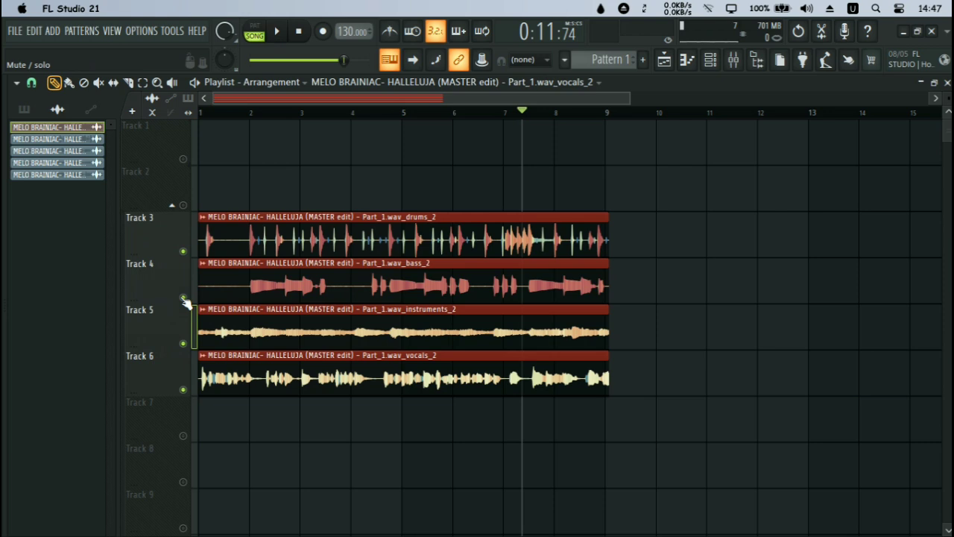